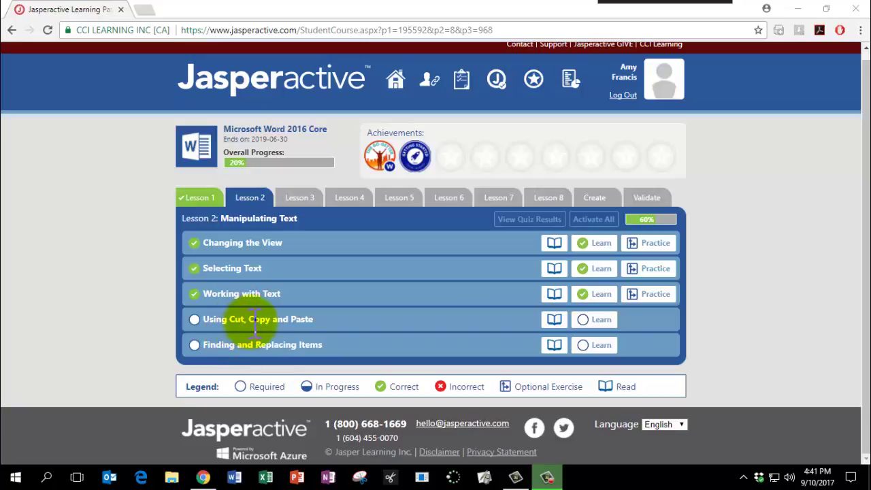
Launch the Lesson 2 Learn exercise for Using Cut, Copy and Paste in Jasperactive
click(600, 320)
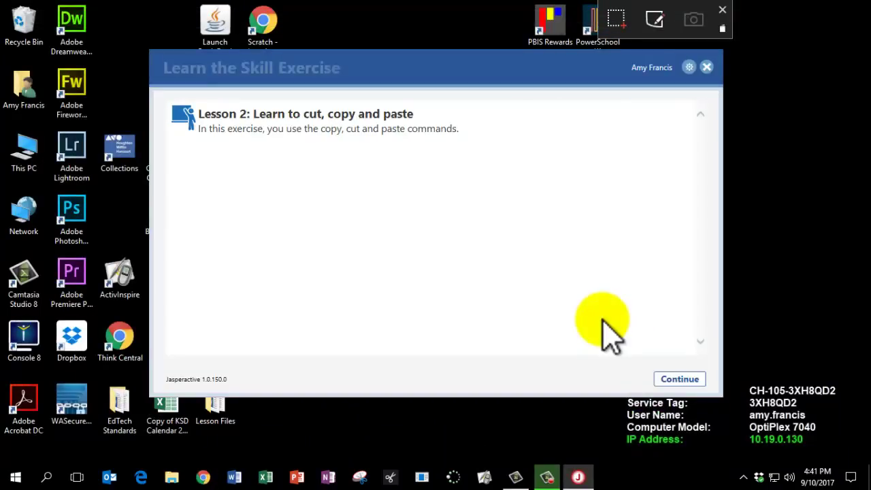
click(680, 380)
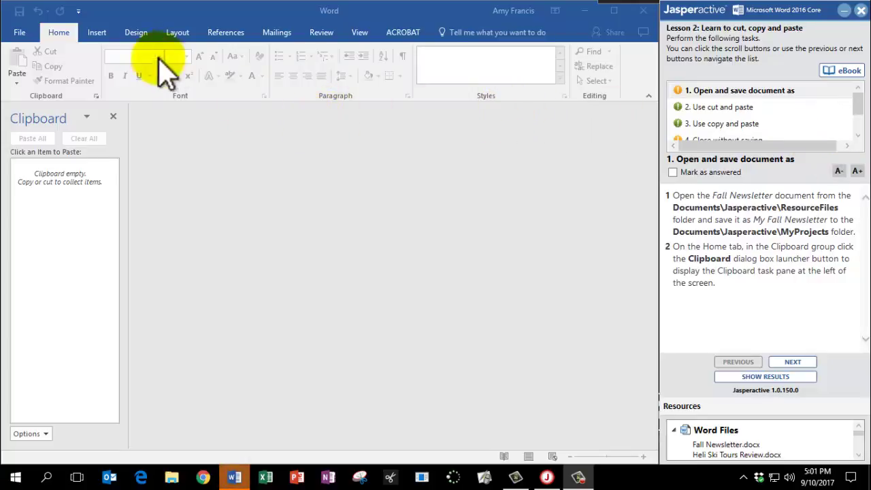
Open Fall Newsletter from the Documents\Jasperactive\ResourceFiles folder
click(19, 32)
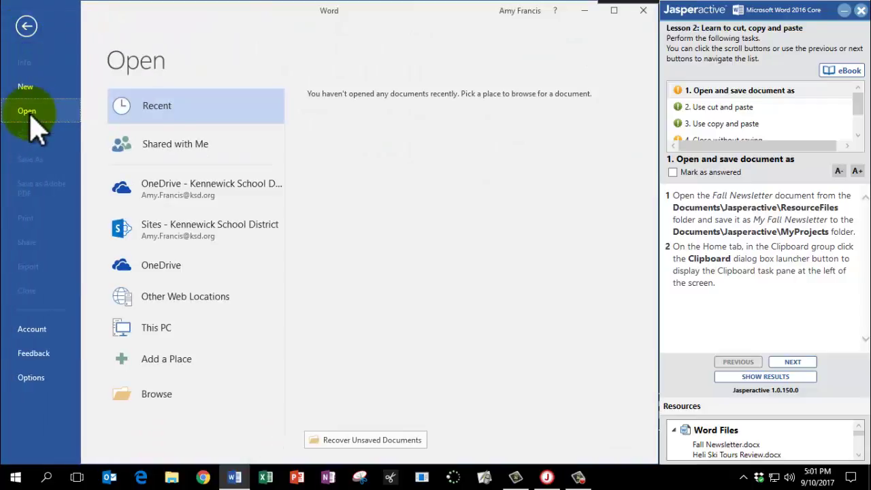
click(158, 397)
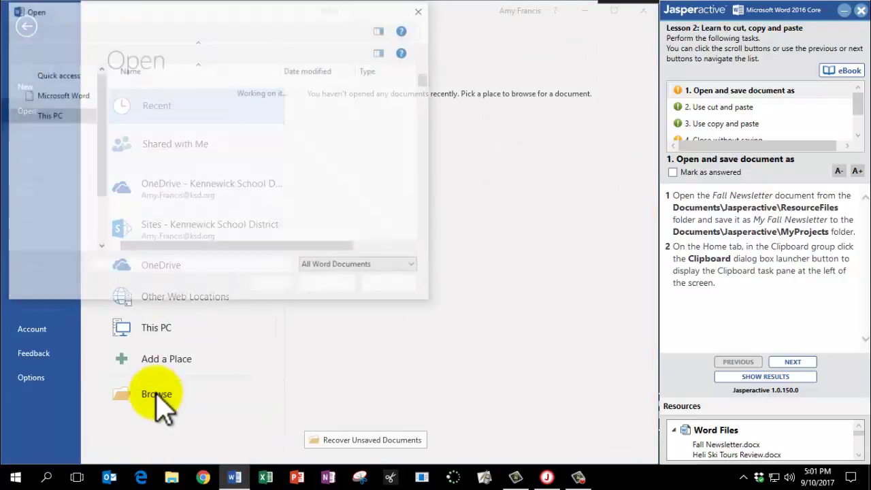
scroll(211, 170, down, 5)
scroll(212, 178, down, 15)
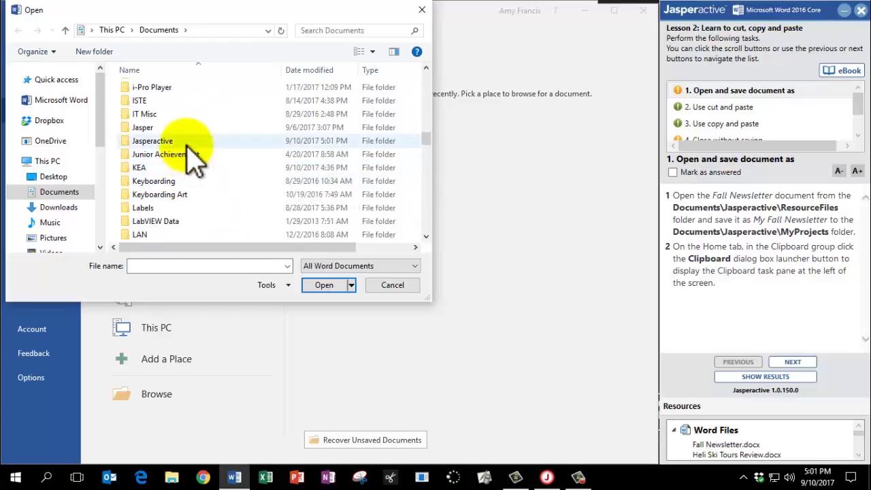
double_click(182, 141)
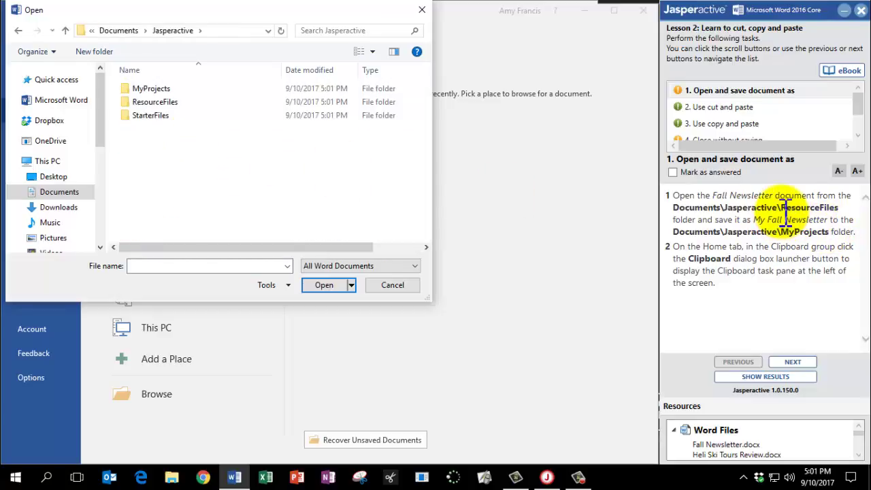
double_click(195, 101)
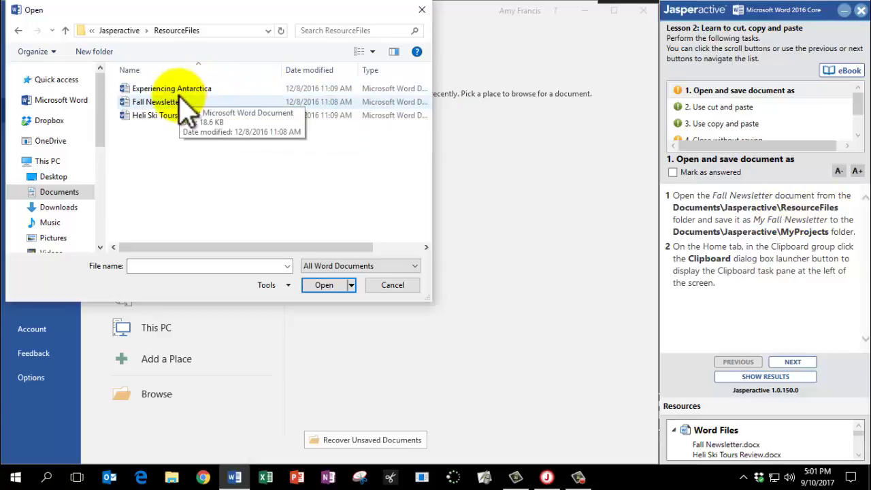
double_click(177, 103)
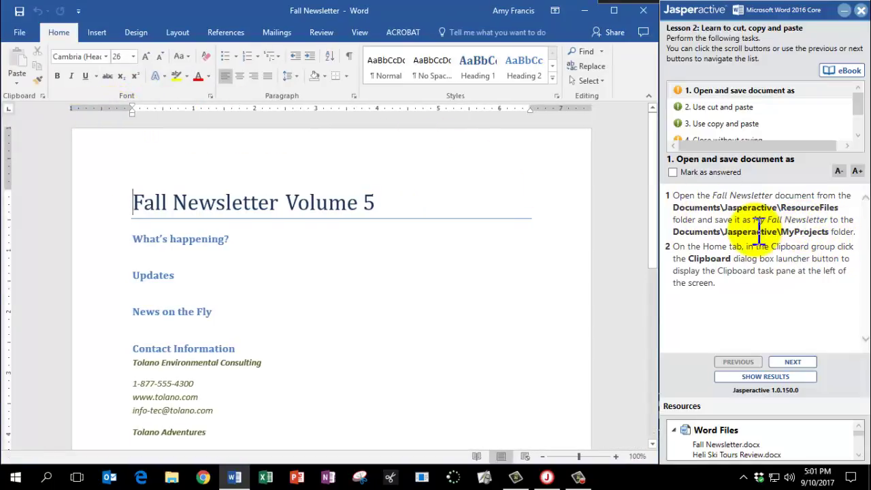
Save a copy of the newsletter as My Falls Newsletter in Documents\Jasperactive\MyProjects
click(22, 34)
click(31, 160)
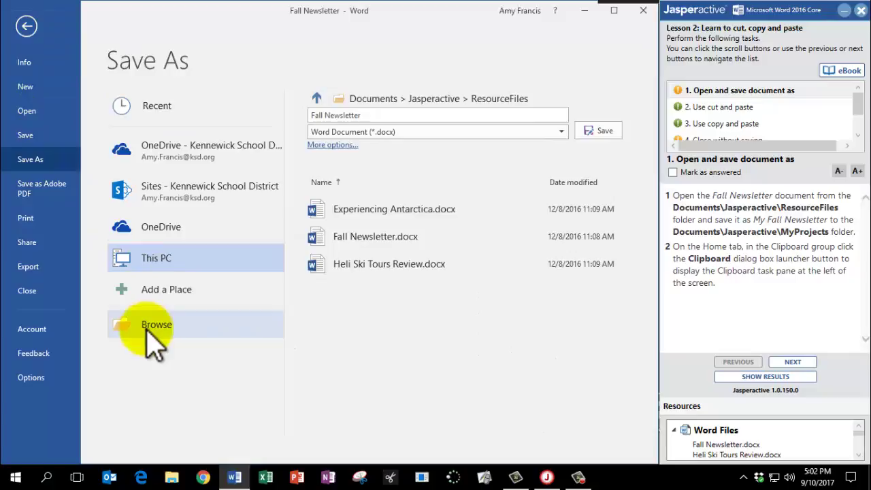
click(156, 327)
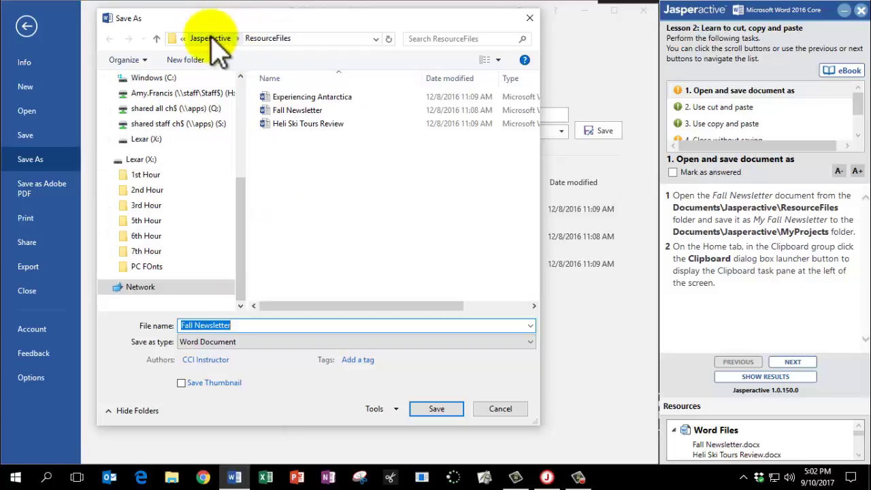
drag(243, 249, 207, 170)
click(153, 135)
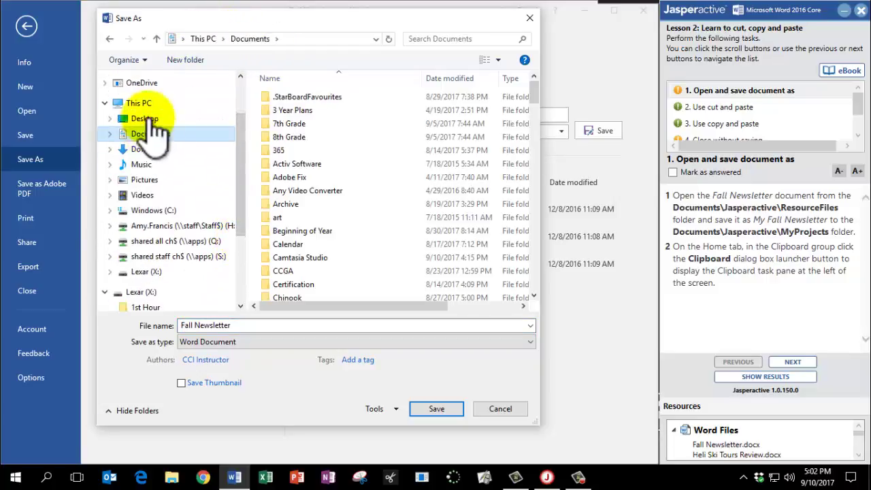
scroll(371, 177, down, 18)
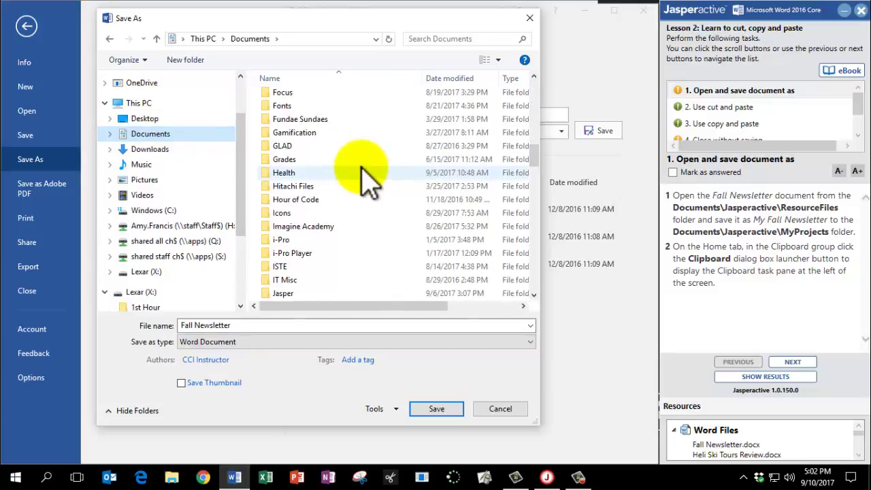
scroll(327, 145, up, 1)
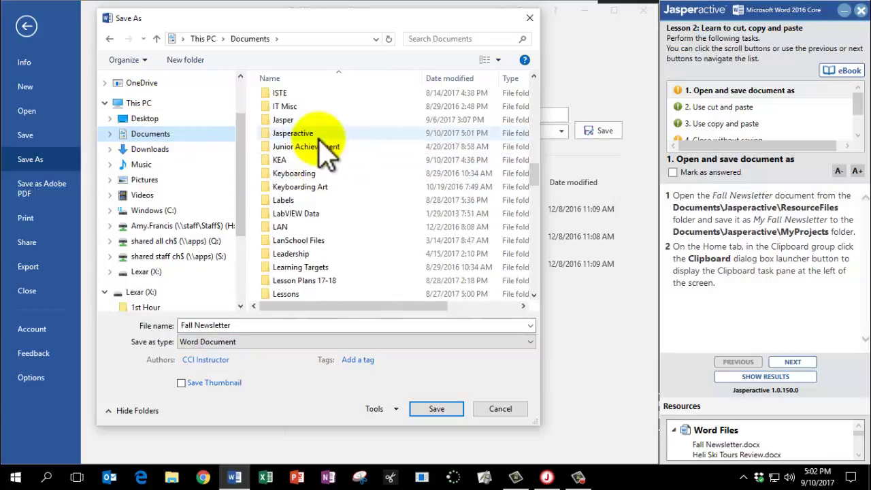
click(319, 138)
double_click(317, 136)
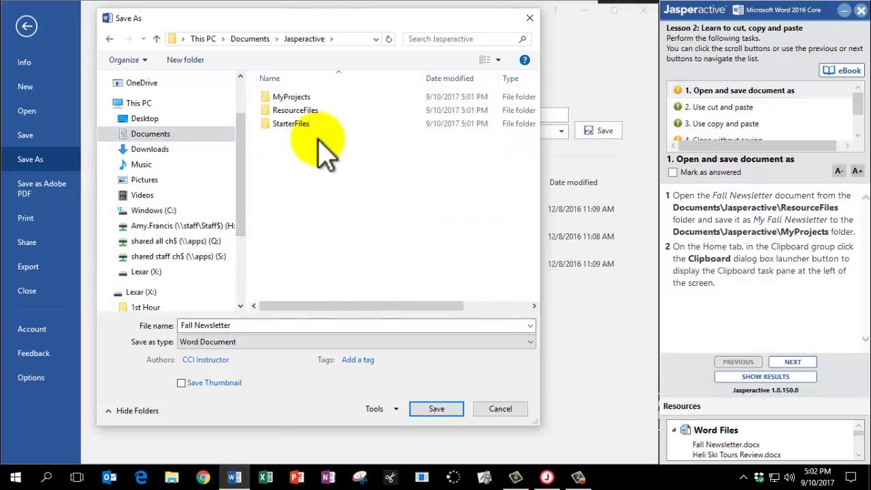
double_click(292, 99)
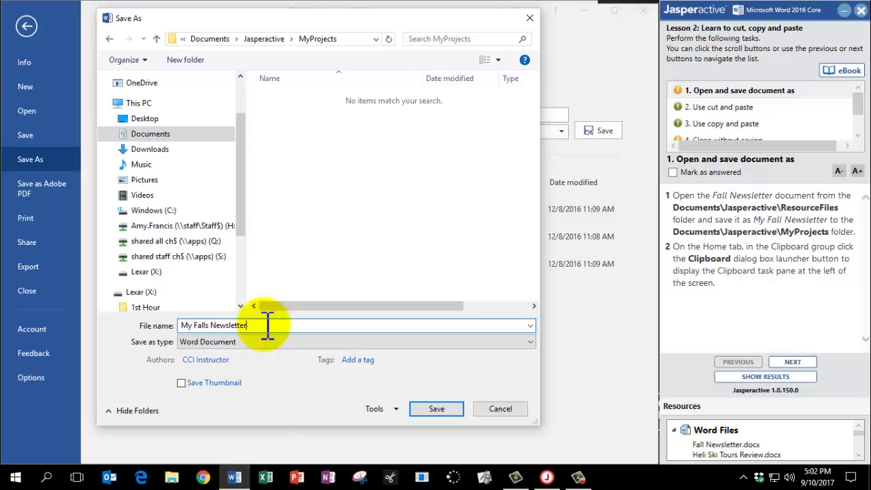
click(436, 409)
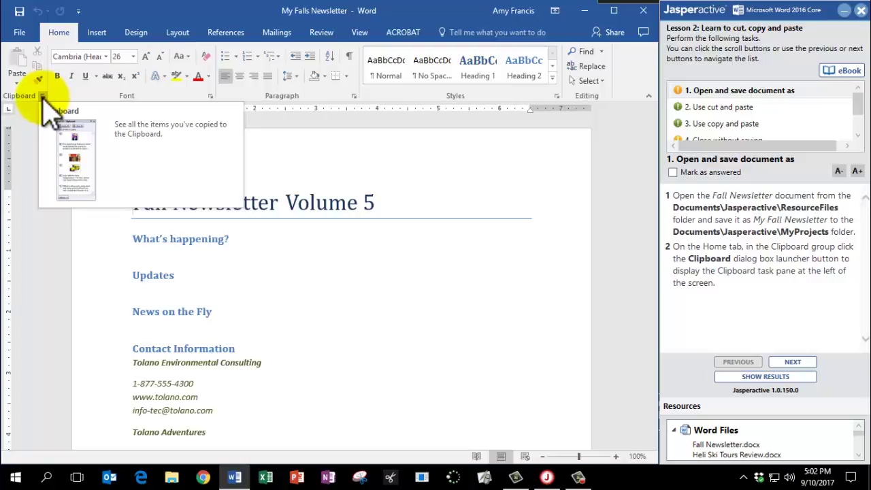
Show the Clipboard pane, mark the open-and-save task answered and advance to Use cut and paste
click(43, 96)
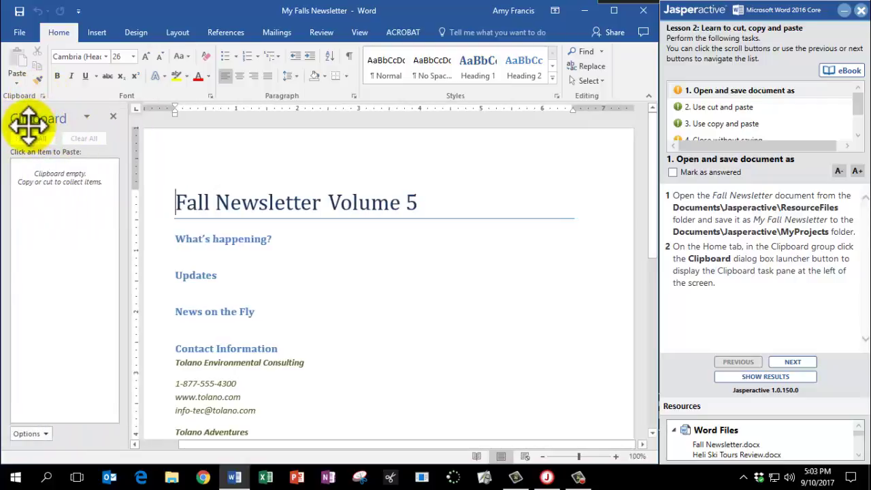
click(673, 172)
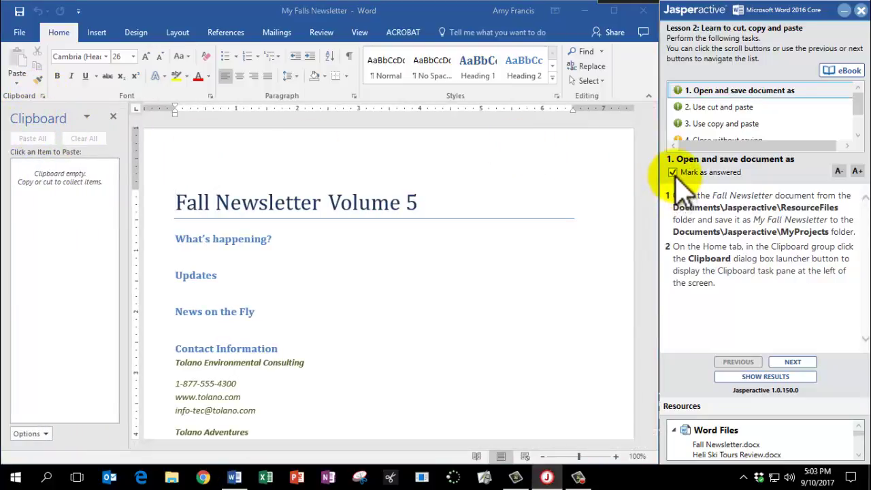
click(792, 362)
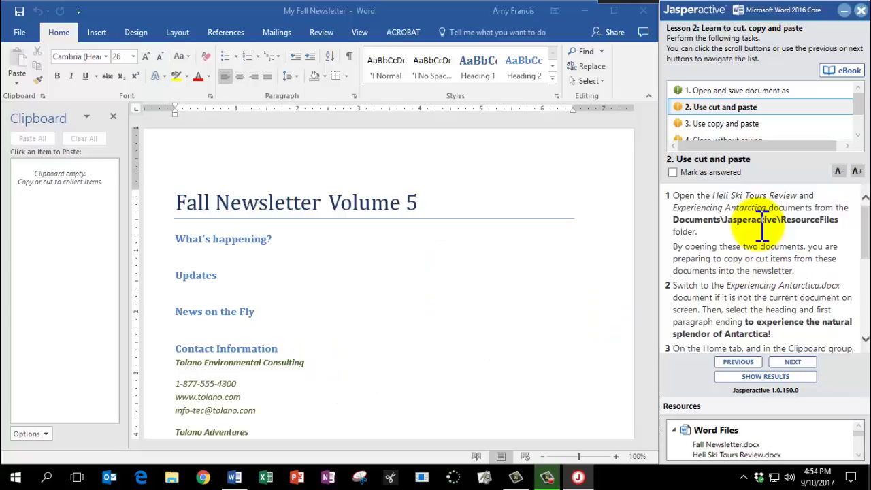
Open the Heli Ski Tours Review document from the ResourceFiles folder
click(17, 34)
click(27, 112)
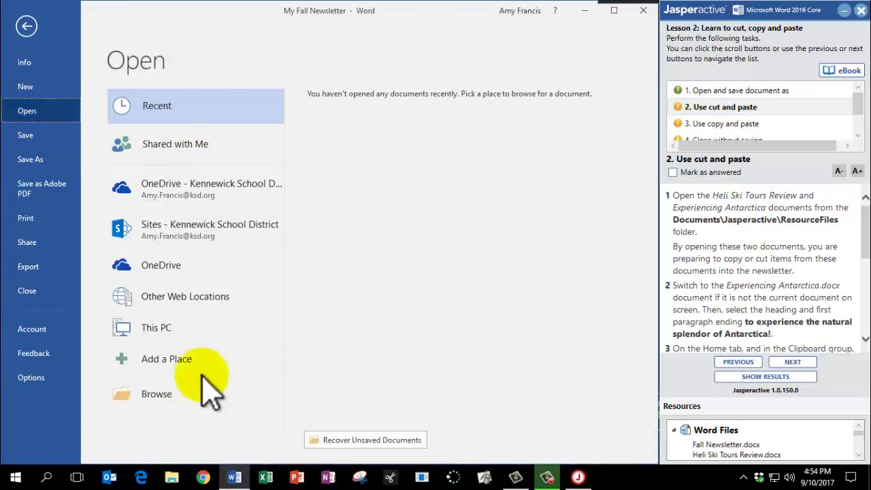
click(144, 395)
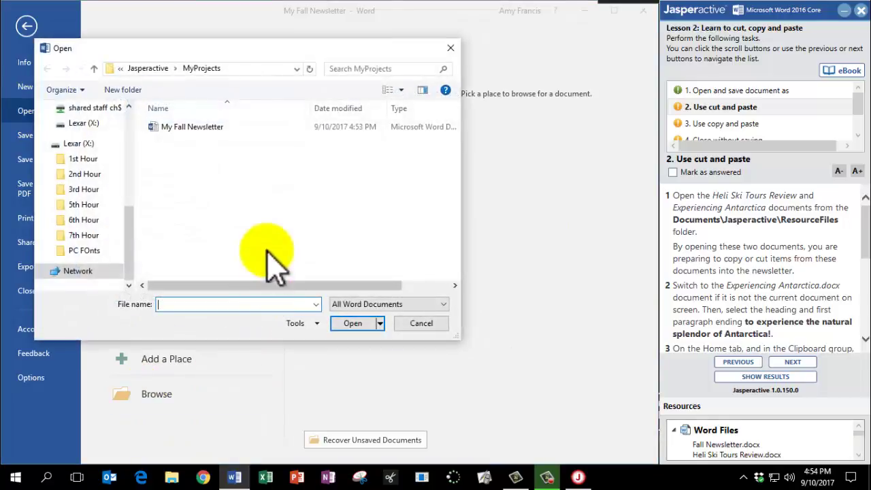
click(151, 69)
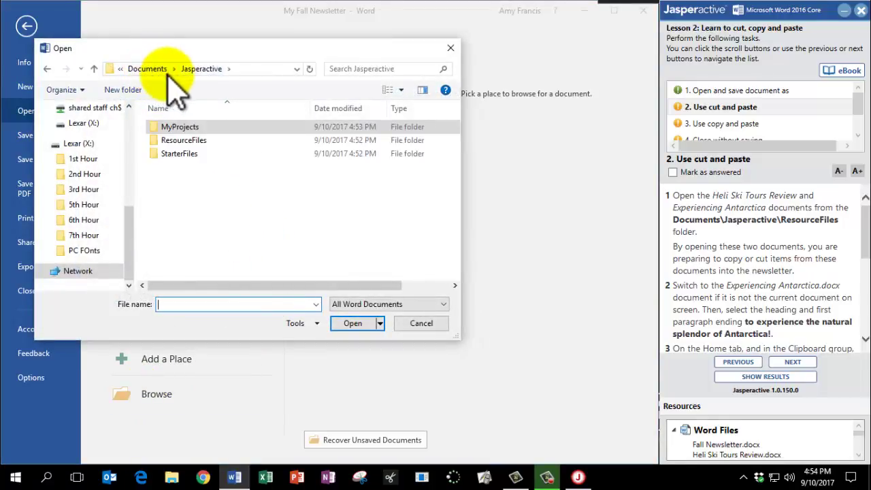
double_click(190, 141)
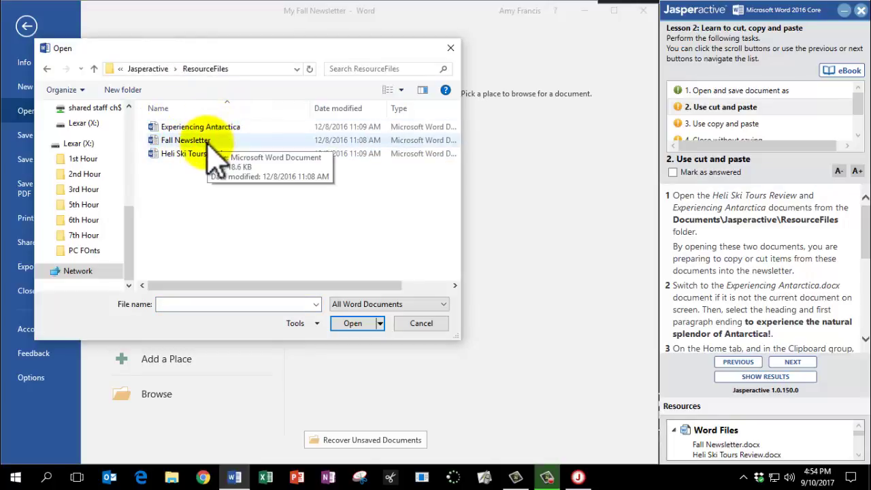
double_click(196, 155)
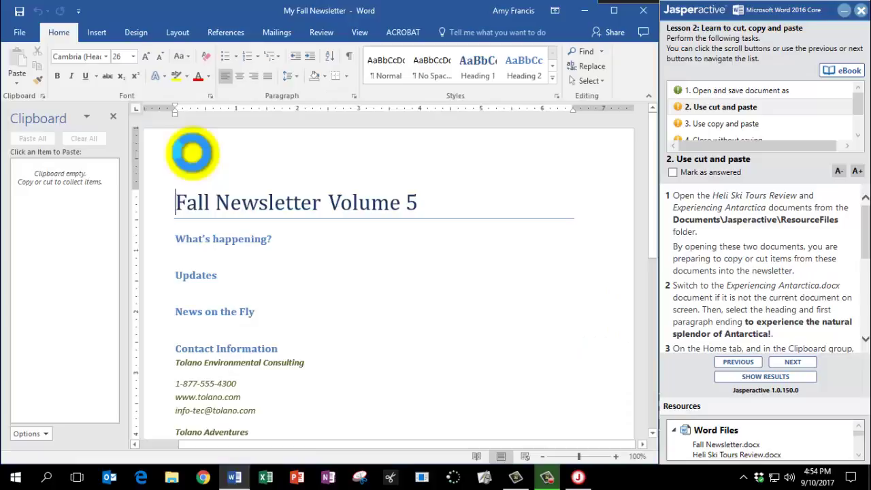
Open Experiencing Antarctica from the same ResourceFiles folder
click(19, 32)
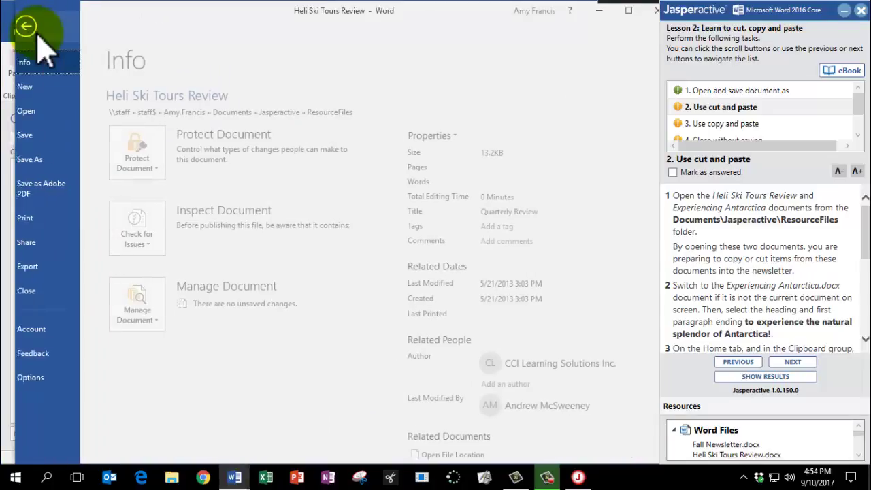
click(48, 114)
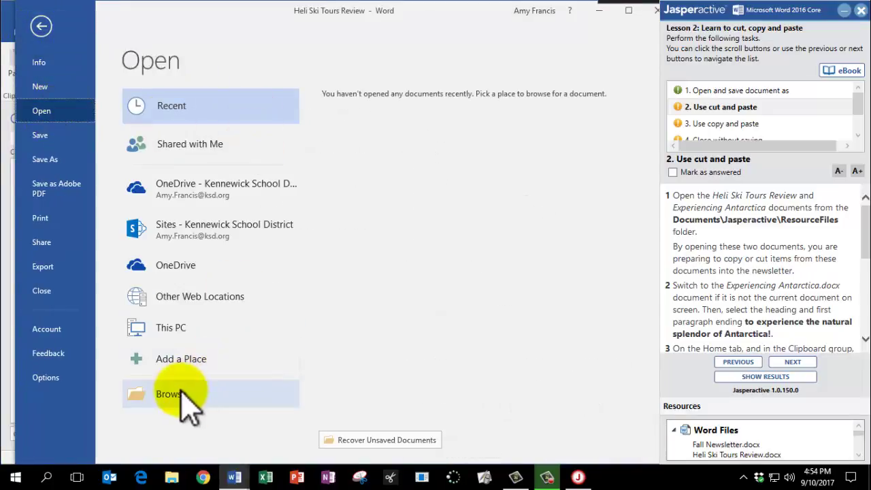
click(180, 393)
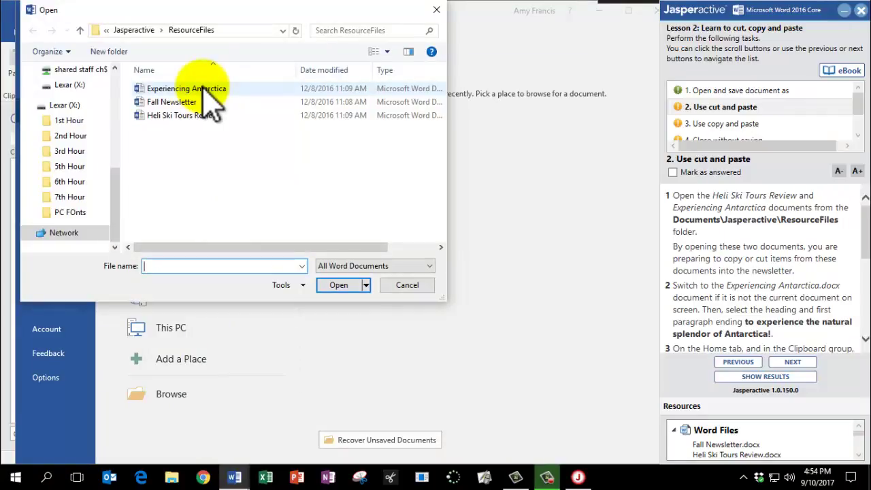
double_click(204, 89)
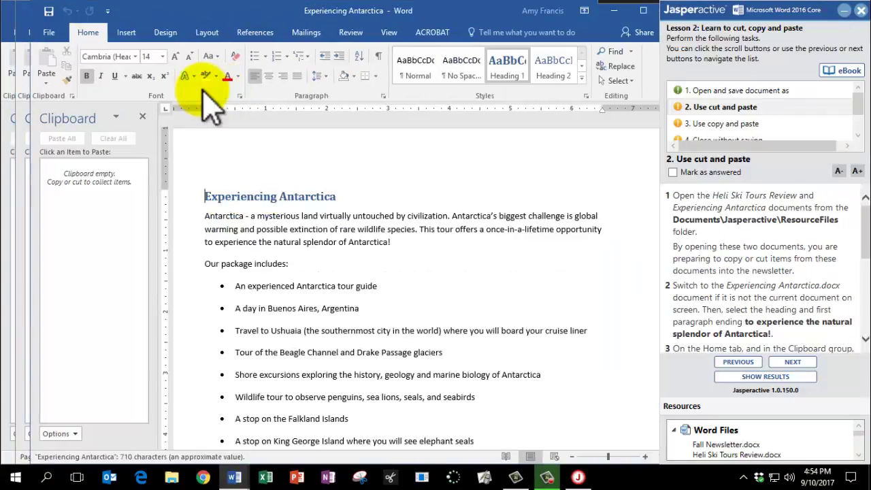
scroll(700, 267, down, 2)
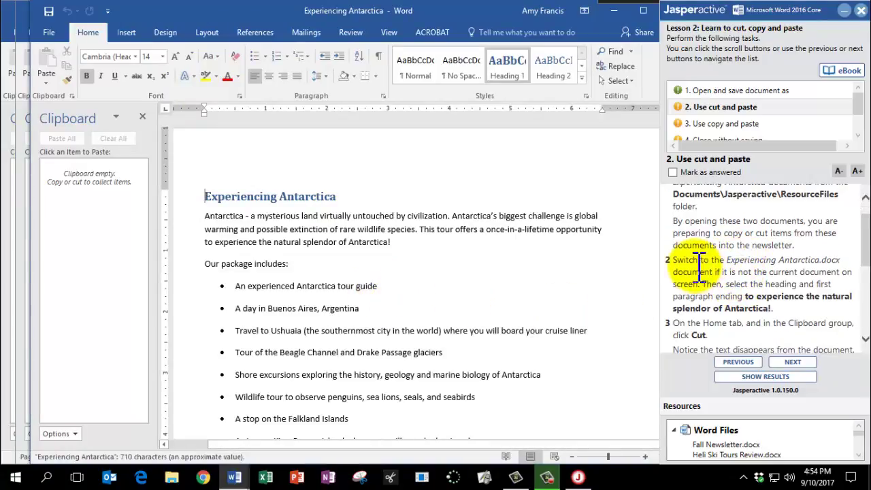
scroll(688, 254, down, 2)
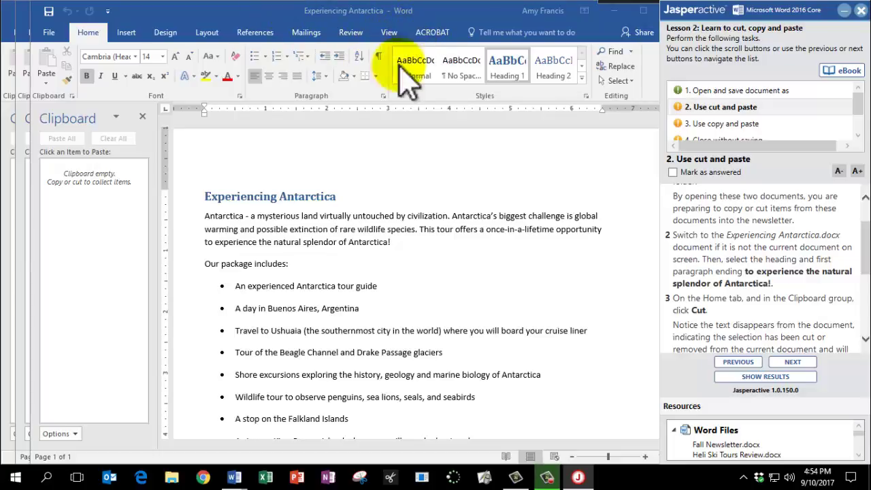
mouse_move(245, 482)
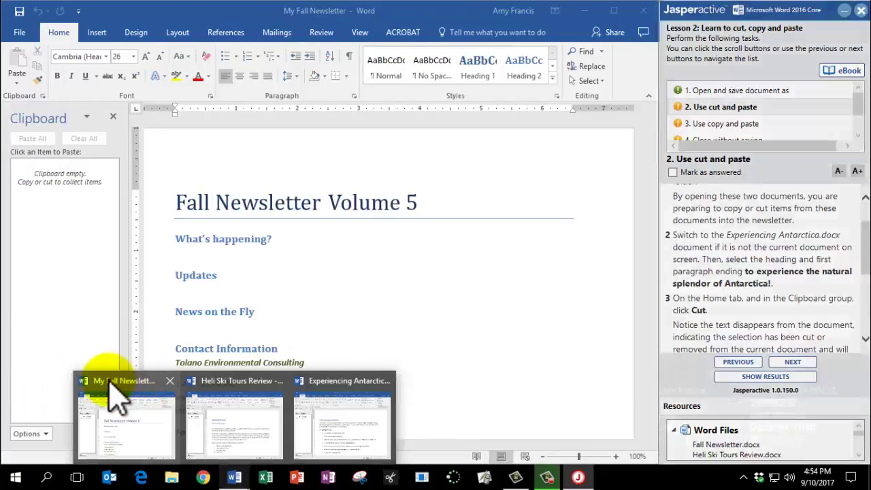
mouse_move(233, 392)
mouse_move(344, 397)
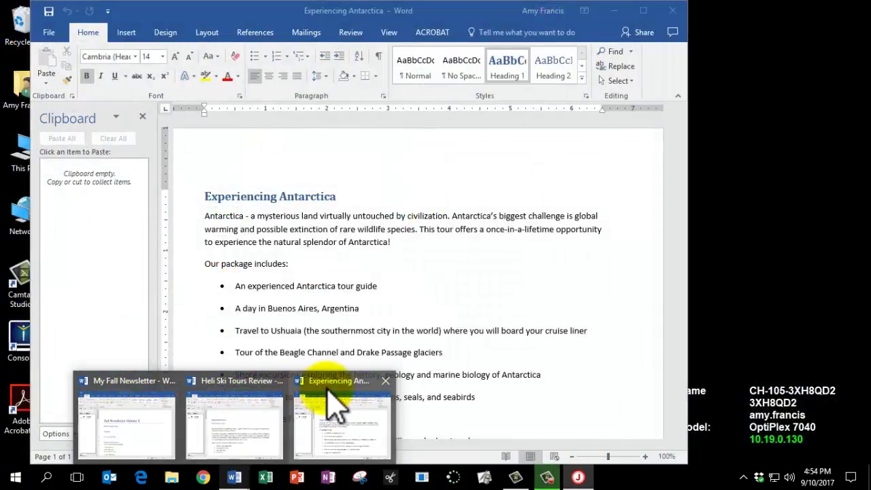
click(325, 403)
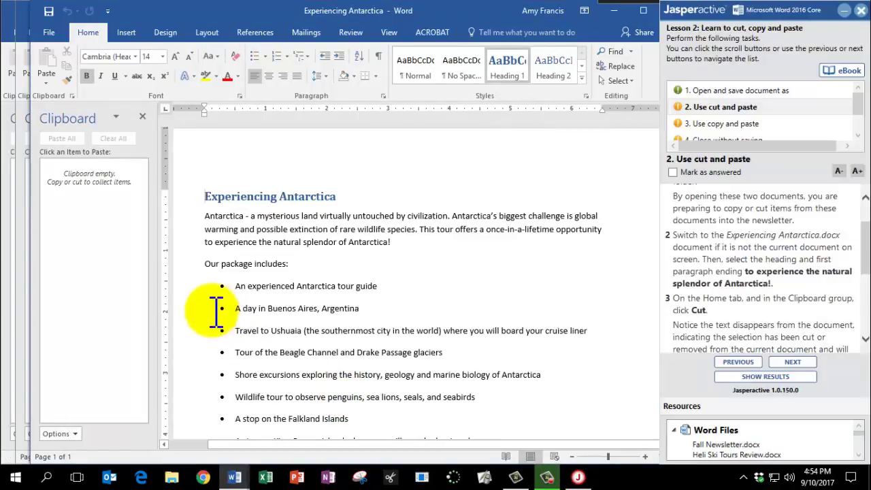
Cut the Experiencing Antarctica heading and its first paragraph to the clipboard
drag(208, 196, 394, 249)
key(ctrl+c)
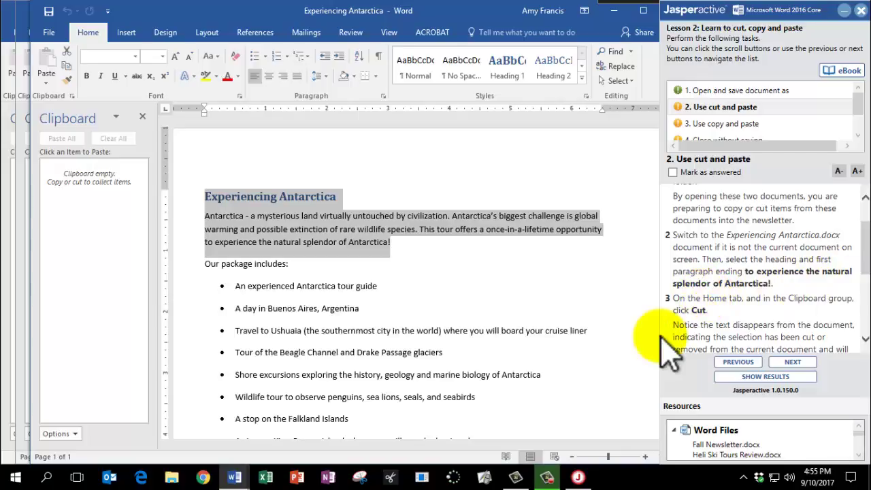
click(67, 51)
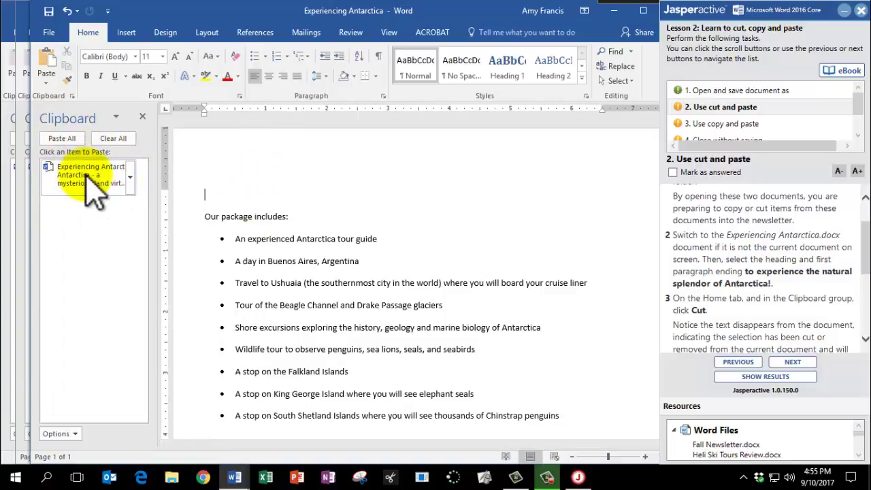
scroll(727, 249, down, 3)
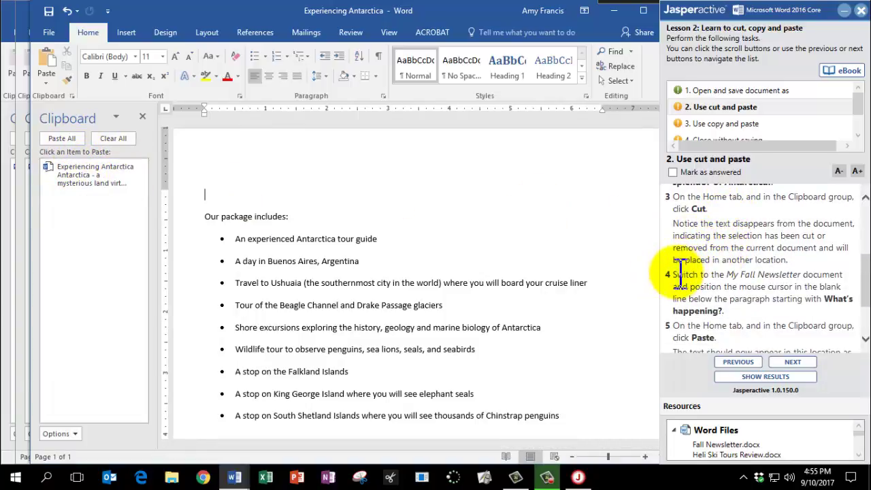
Paste the Antarctica text under What's happening? in My Fall Newsletter and mark the task answered
click(243, 476)
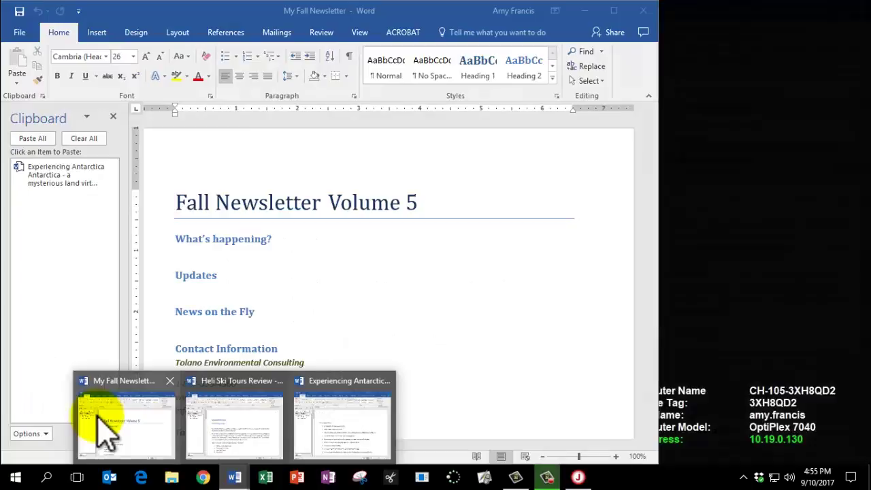
click(99, 426)
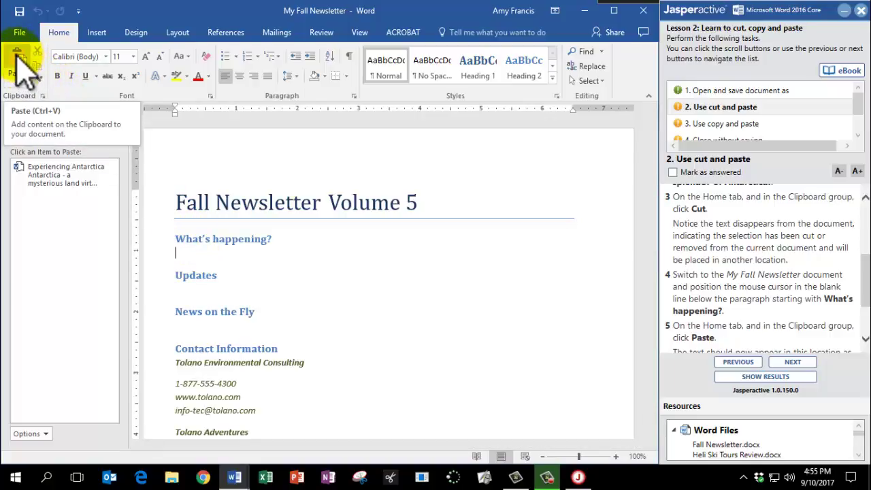
click(24, 68)
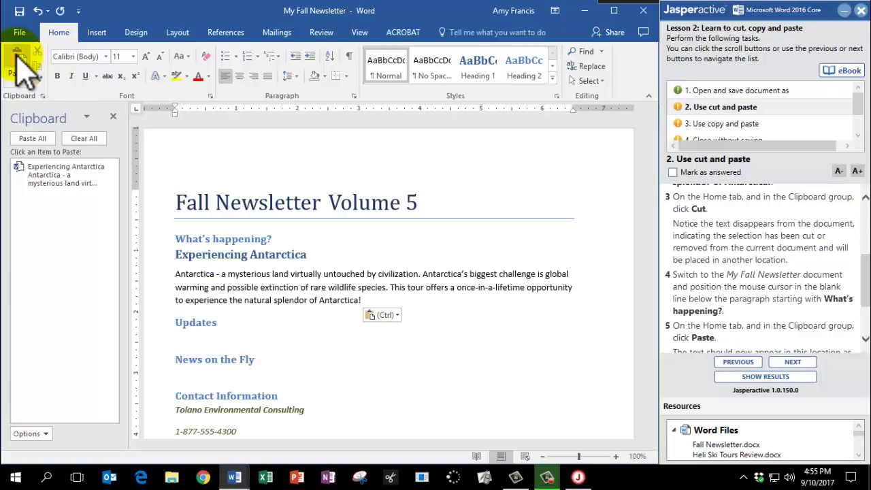
scroll(749, 259, down, 2)
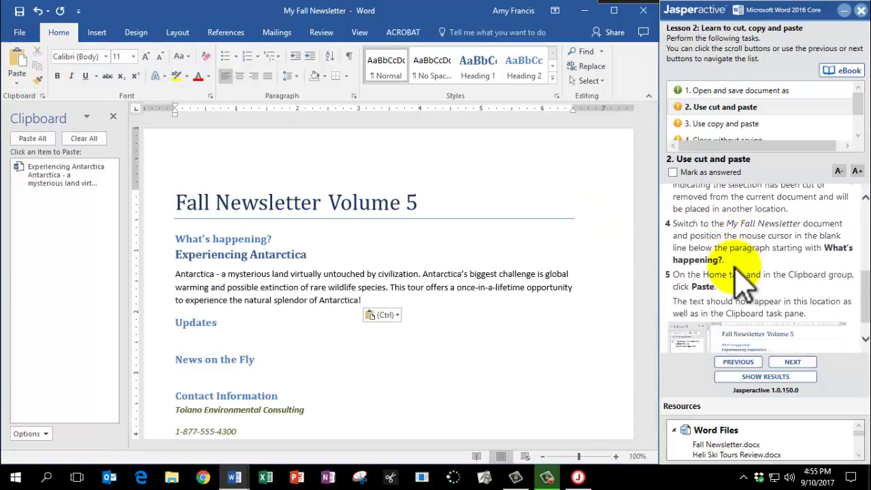
scroll(742, 282, down, 1)
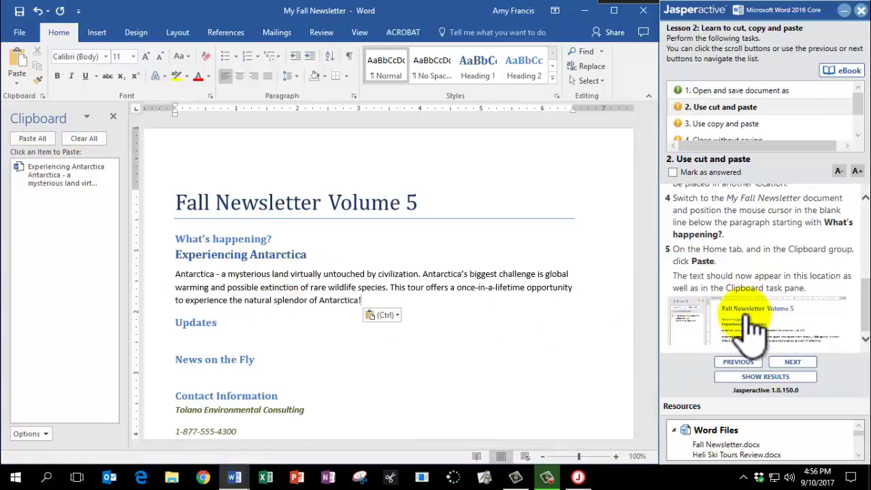
click(673, 172)
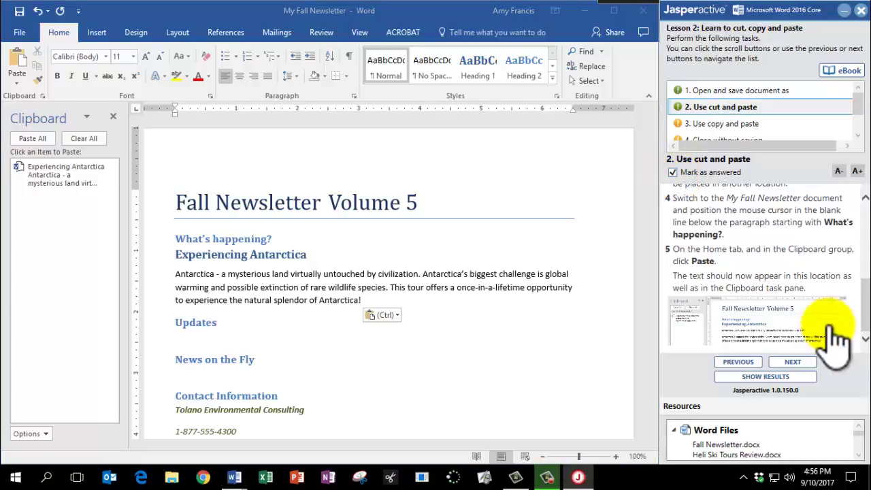
click(795, 362)
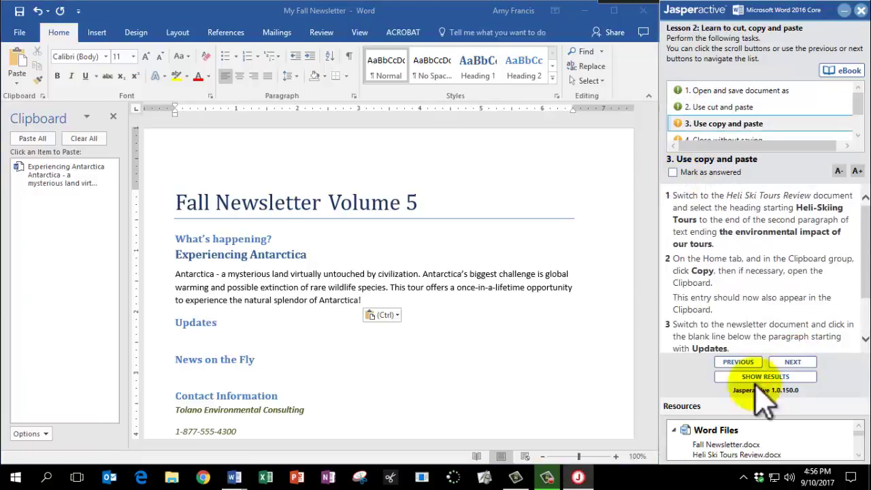
Copy the Heli-Skiing Tours heading and two paragraphs from Heli Ski Tours Review
mouse_move(235, 476)
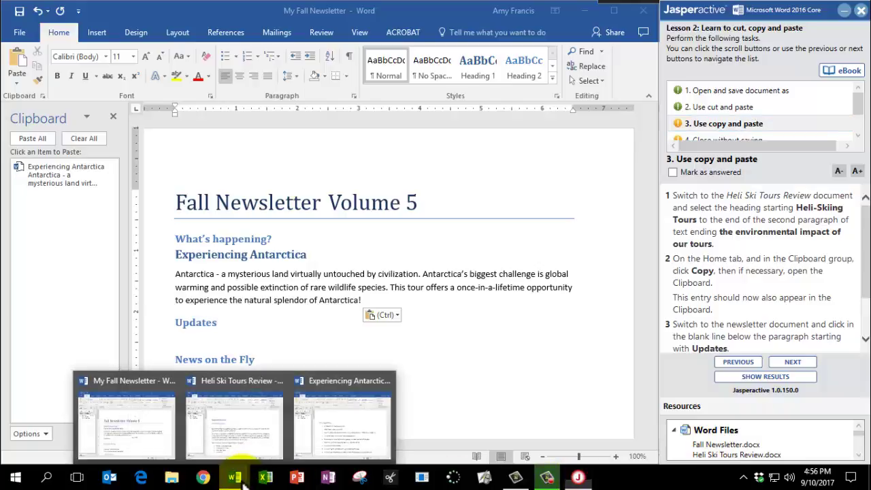
click(233, 424)
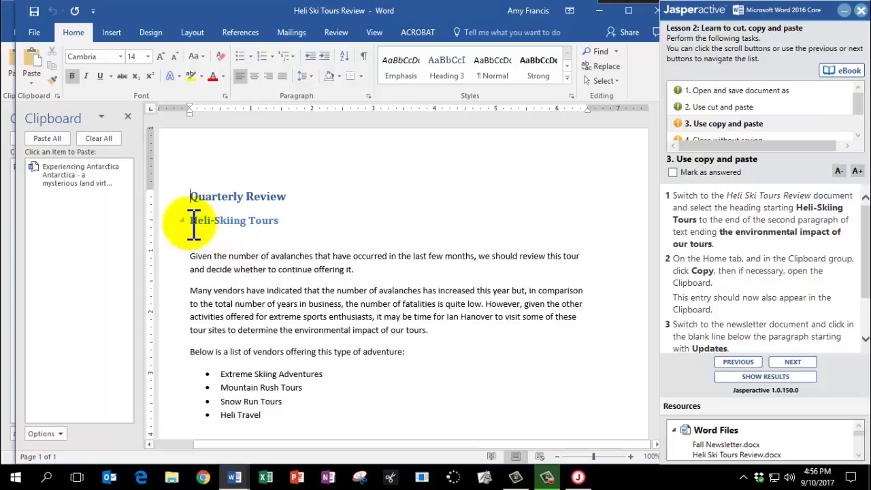
drag(193, 223, 292, 260)
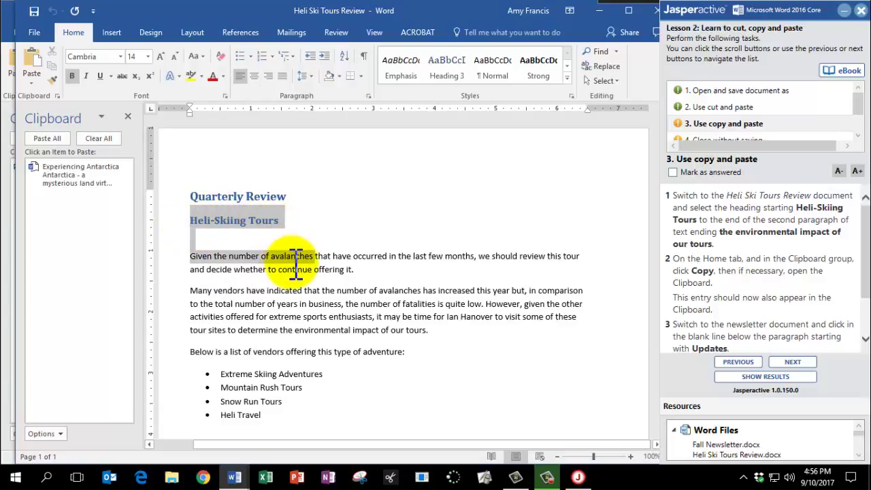
drag(296, 256, 432, 336)
key(ctrl+c)
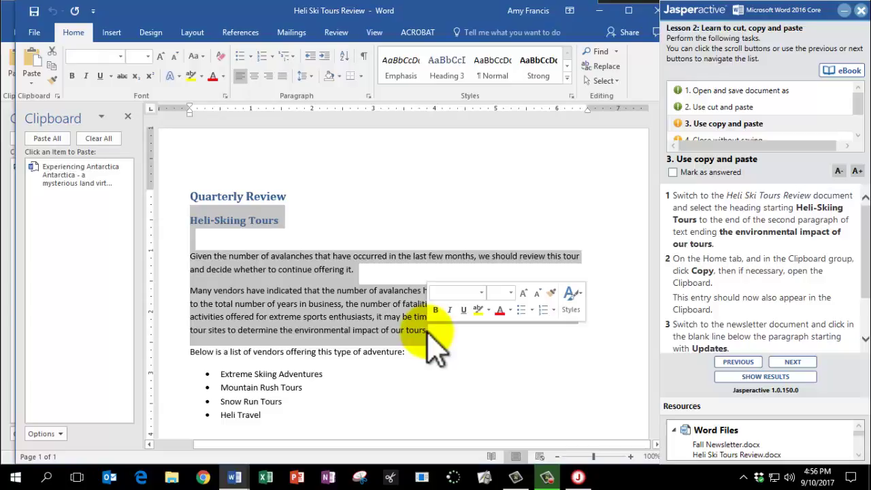
click(51, 66)
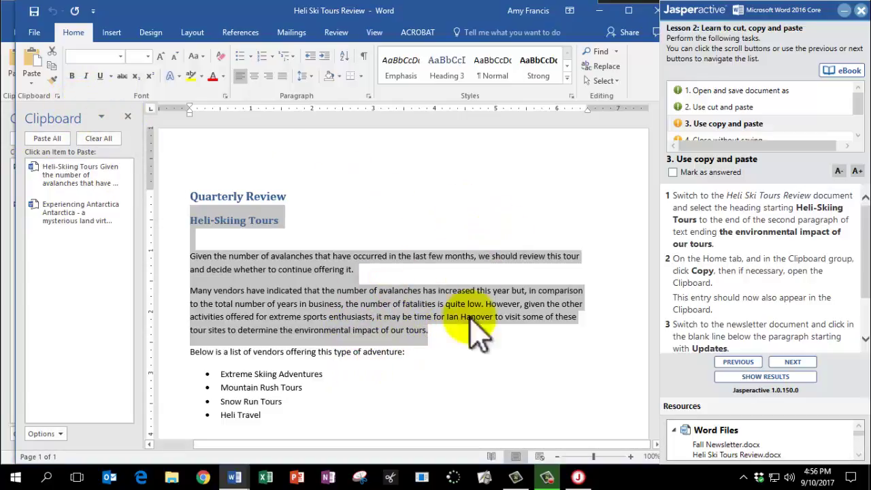
scroll(668, 293, down, 2)
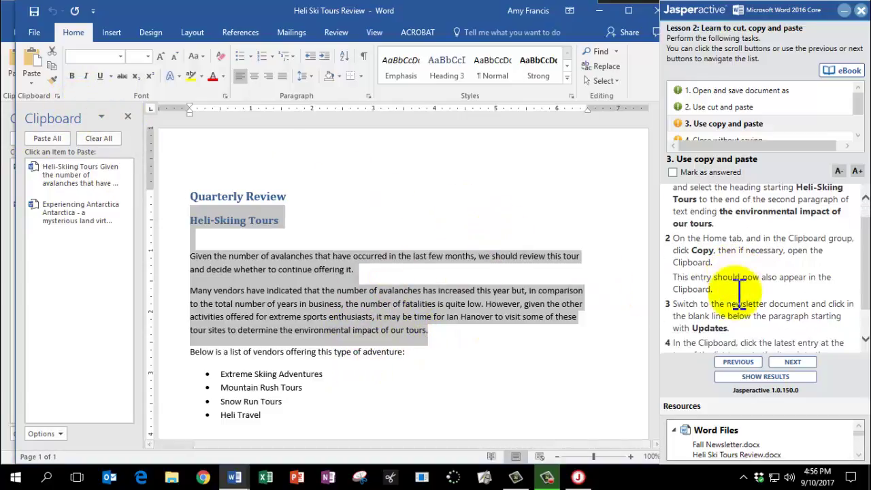
Paste the Heli-Skiing Tours clipboard entry below Updates in My Fall Newsletter
click(235, 477)
click(121, 397)
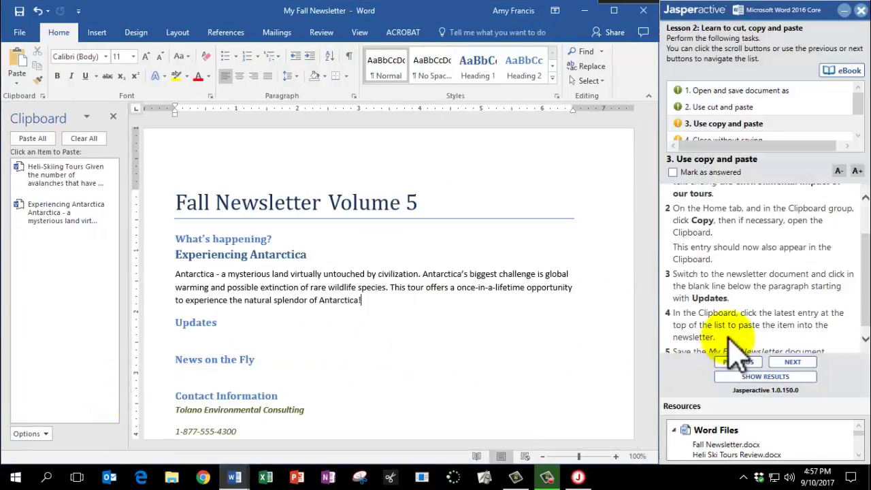
click(699, 303)
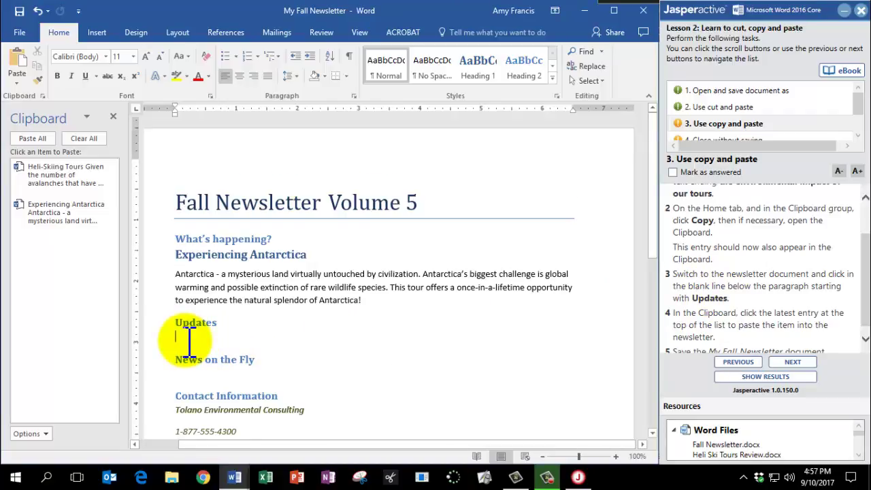
scroll(189, 340, down, 2)
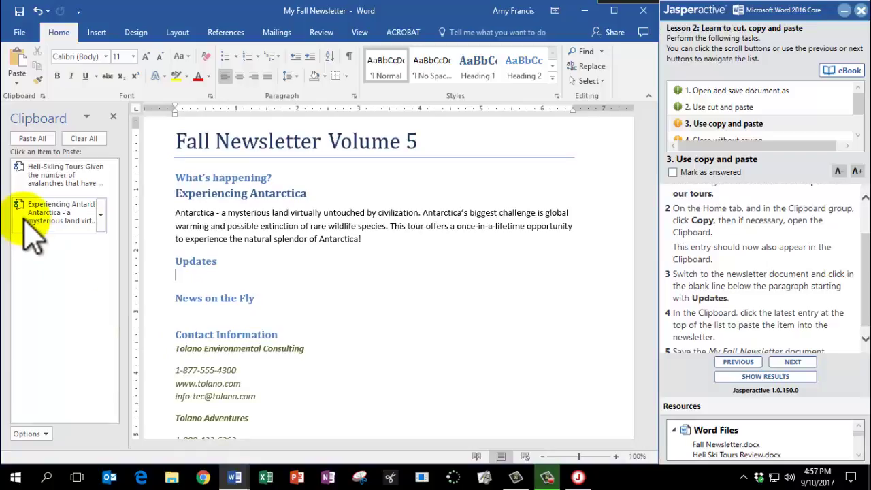
click(19, 83)
click(18, 73)
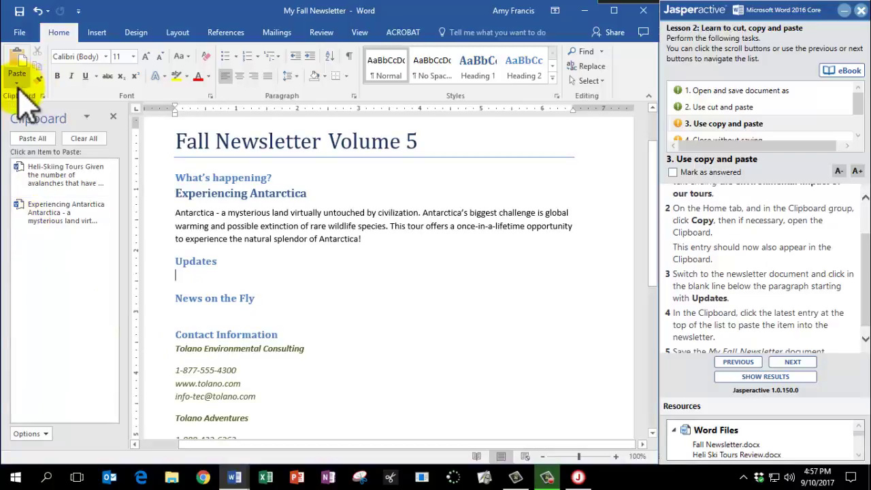
click(63, 179)
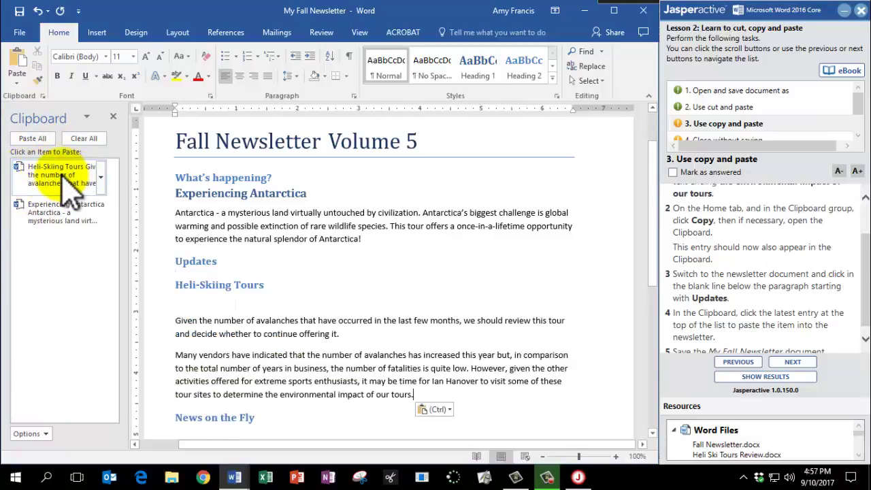
scroll(748, 294, down, 1)
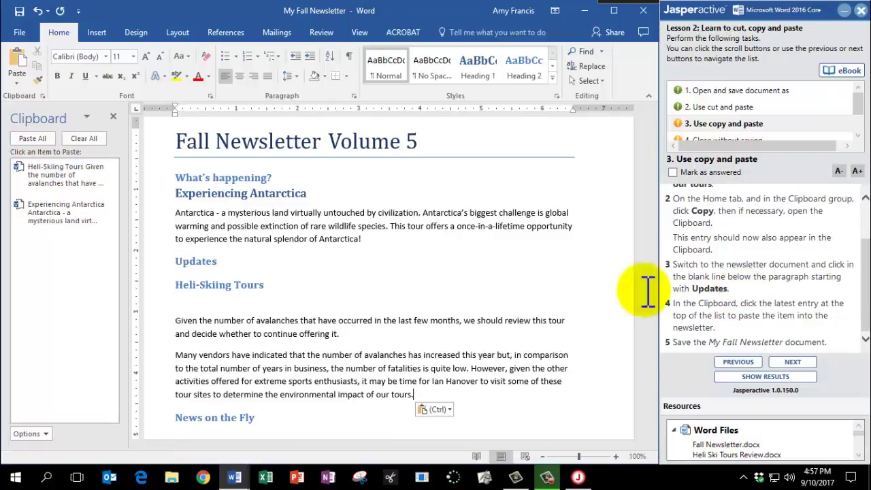
scroll(294, 337, down, 1)
scroll(294, 337, down, 1)
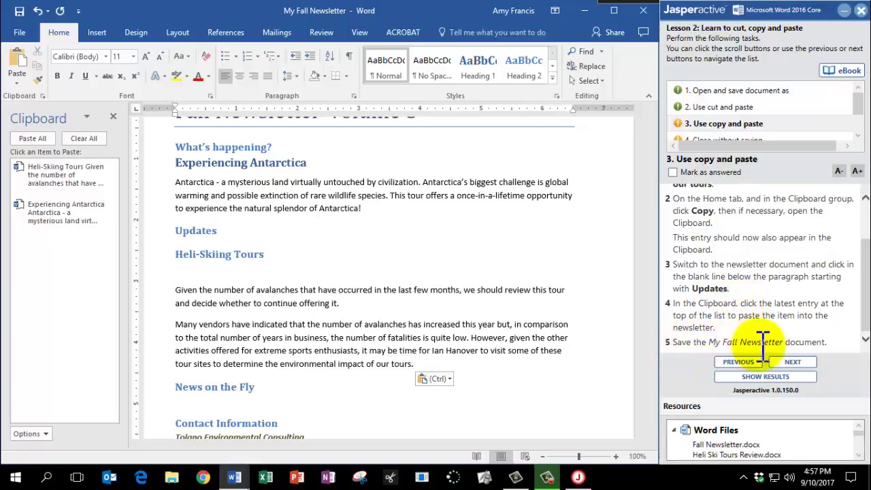
Save My Fall Newsletter and mark the copy-and-paste task answered
click(452, 256)
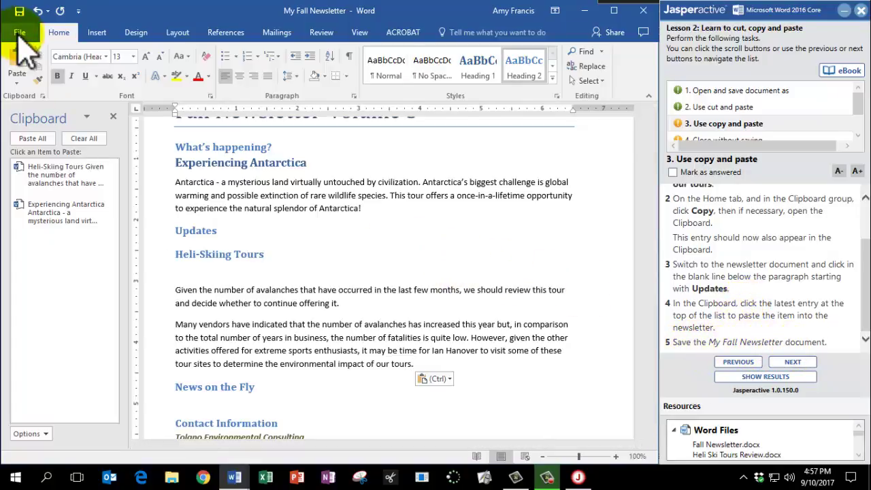
click(19, 32)
click(23, 144)
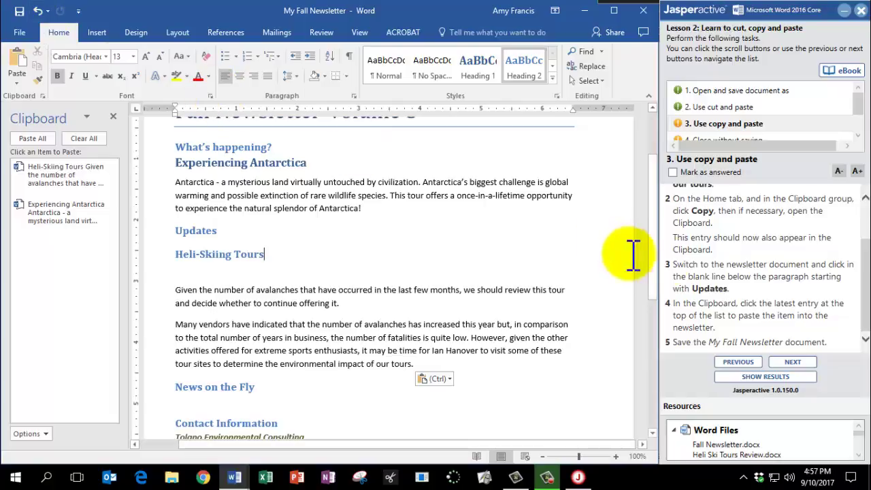
click(672, 173)
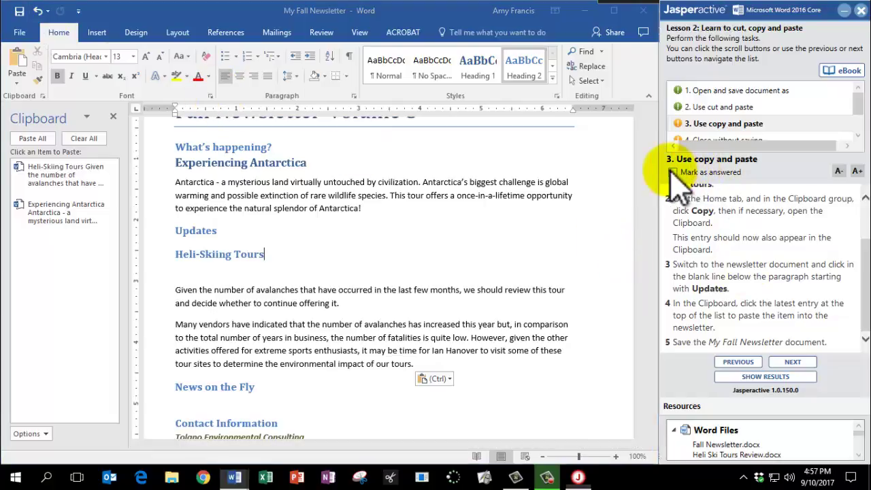
Close the Experiencing Antarctica document without saving
click(793, 362)
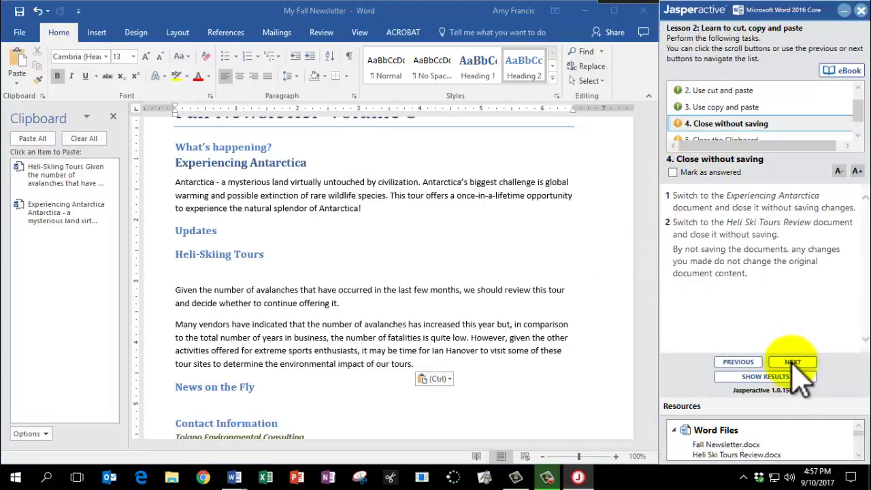
mouse_move(235, 476)
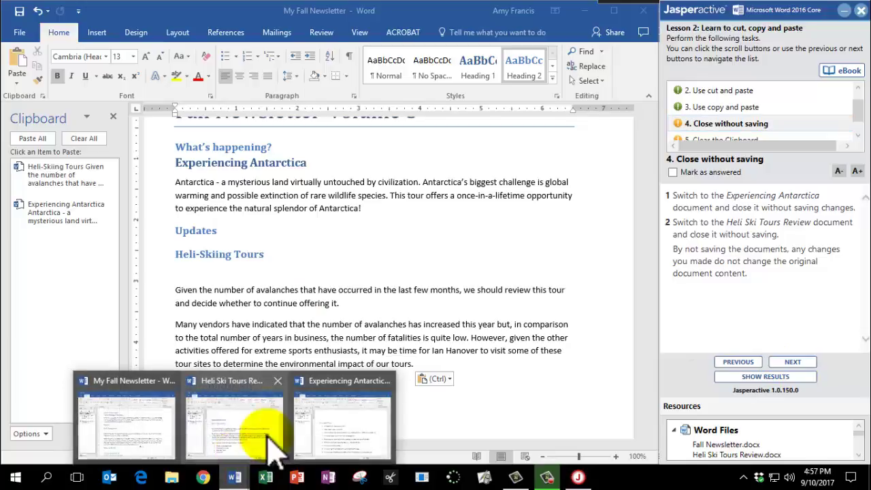
click(340, 429)
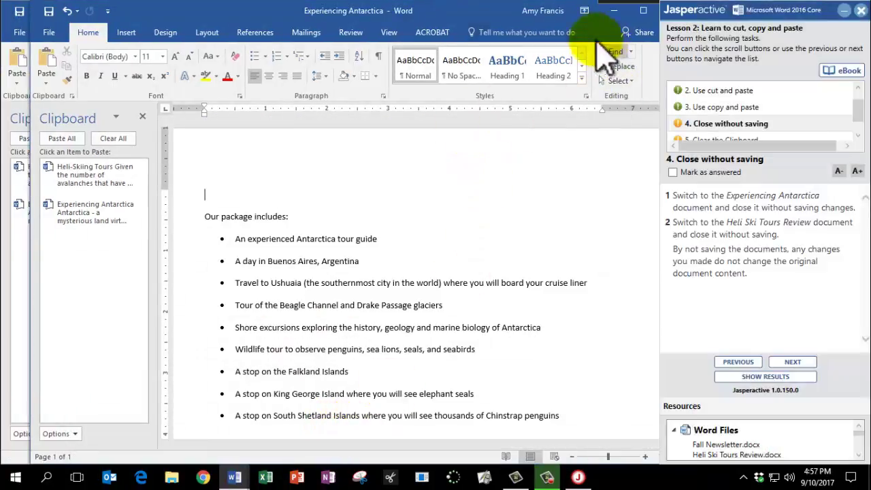
drag(564, 15, 511, 20)
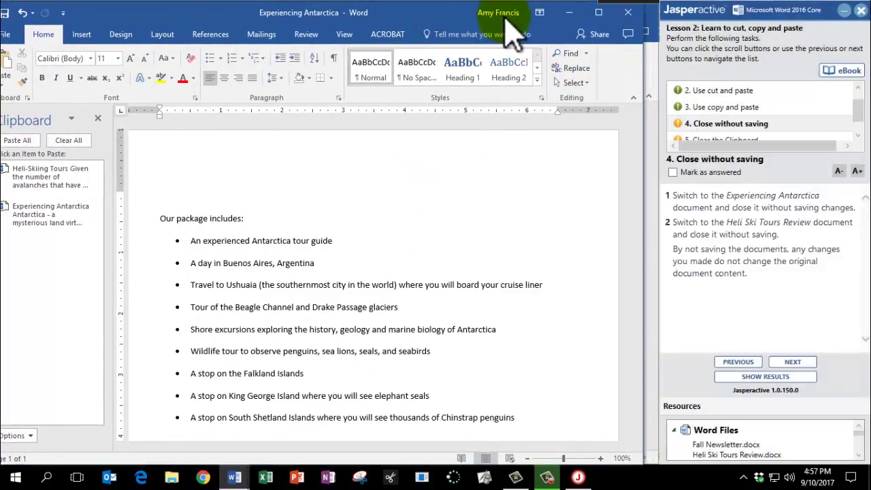
click(630, 14)
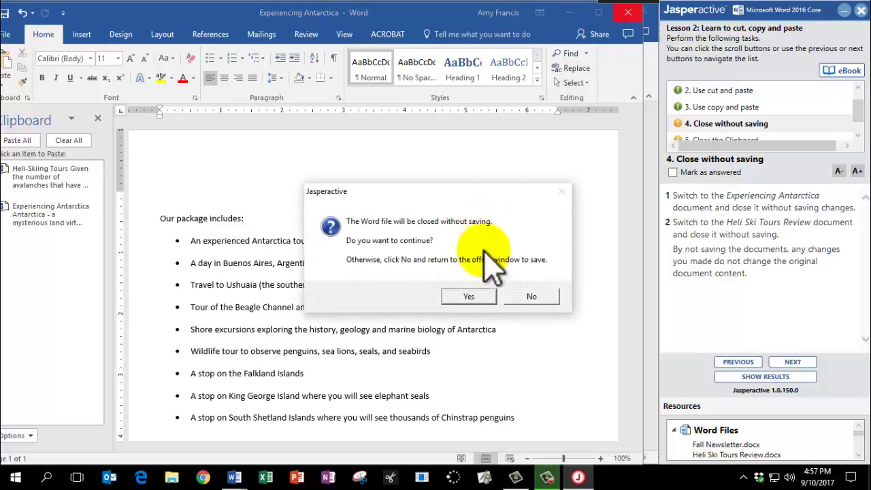
click(468, 297)
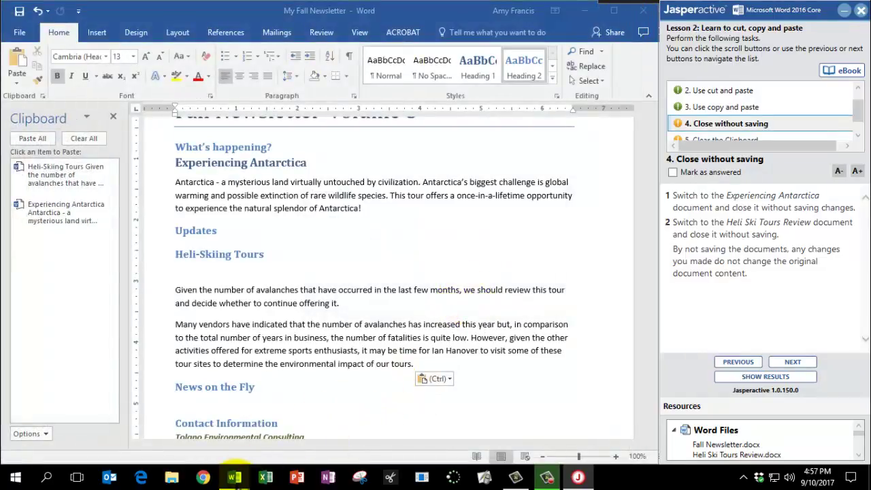
Close Heli Ski Tours Review without saving and mark the close task answered
mouse_move(235, 478)
click(314, 409)
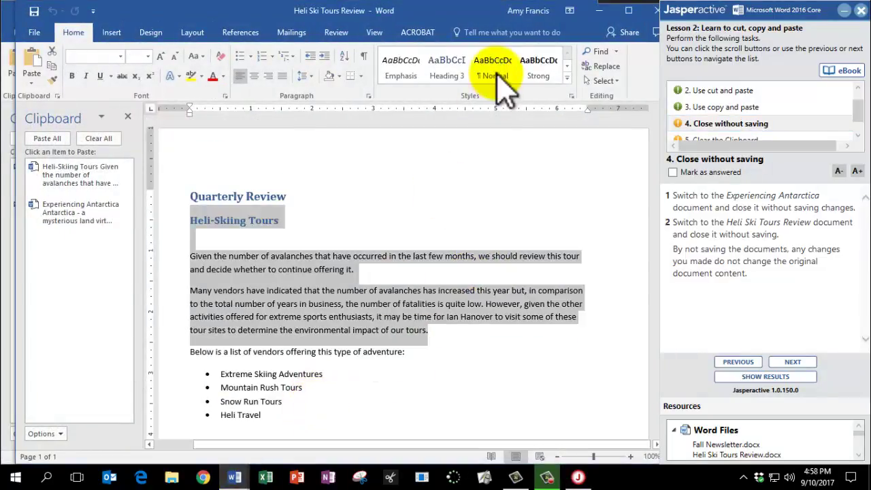
click(653, 11)
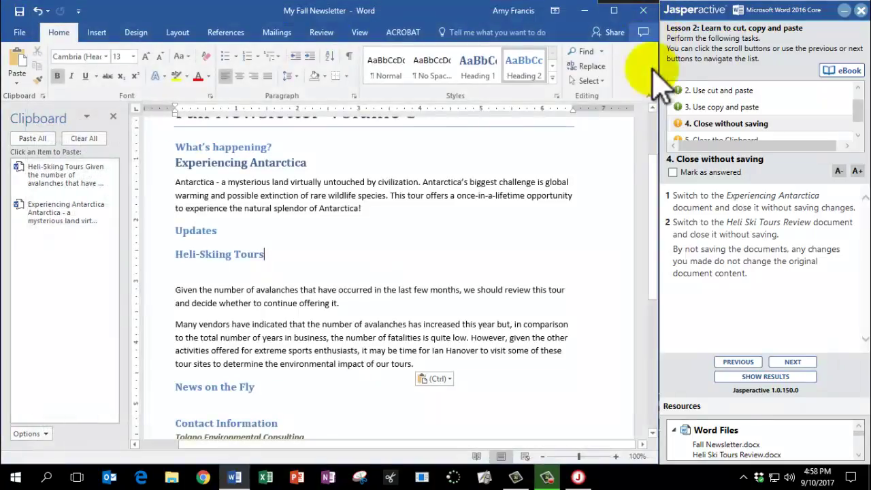
click(673, 172)
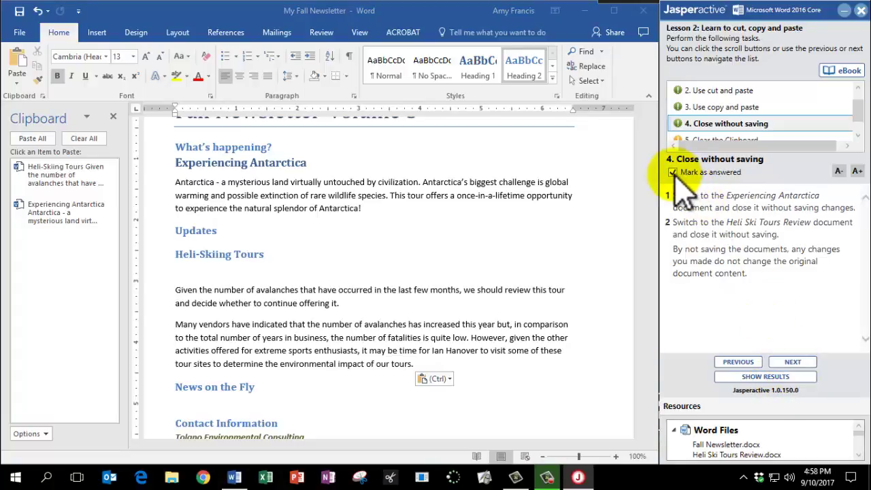
Clear all collected items from Word's Clipboard pane, close the pane, and mark the task answered
click(794, 362)
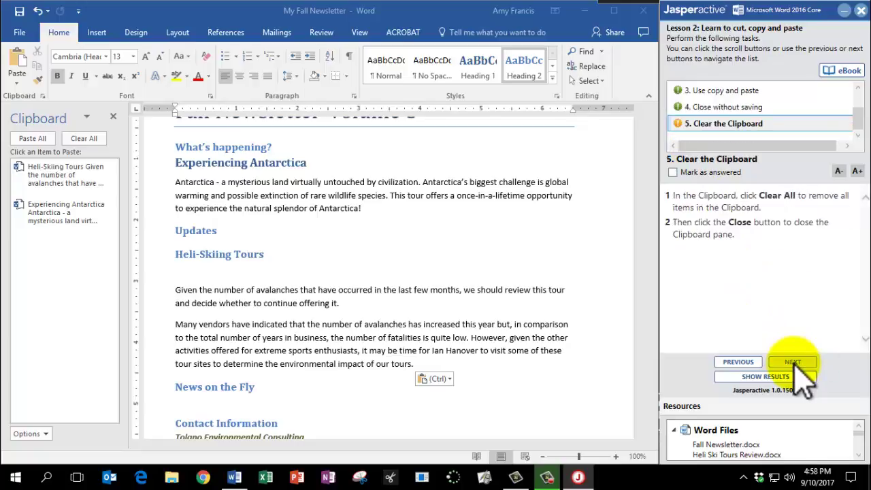
click(83, 139)
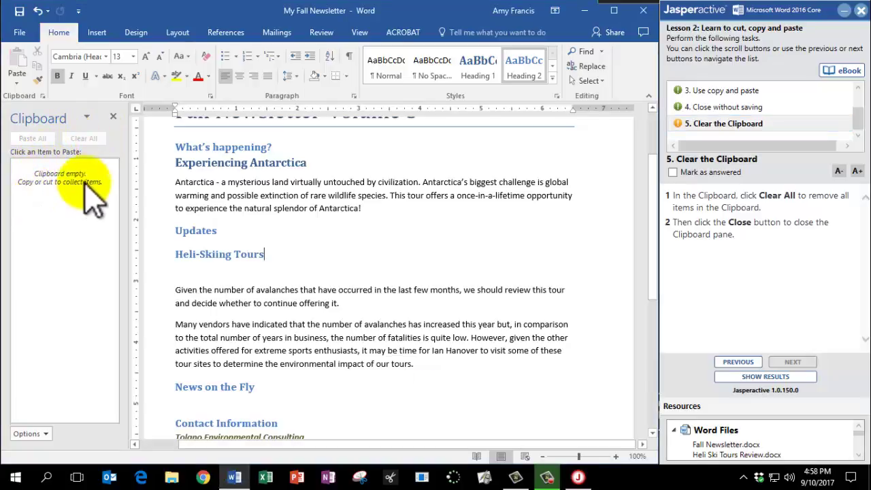
click(379, 180)
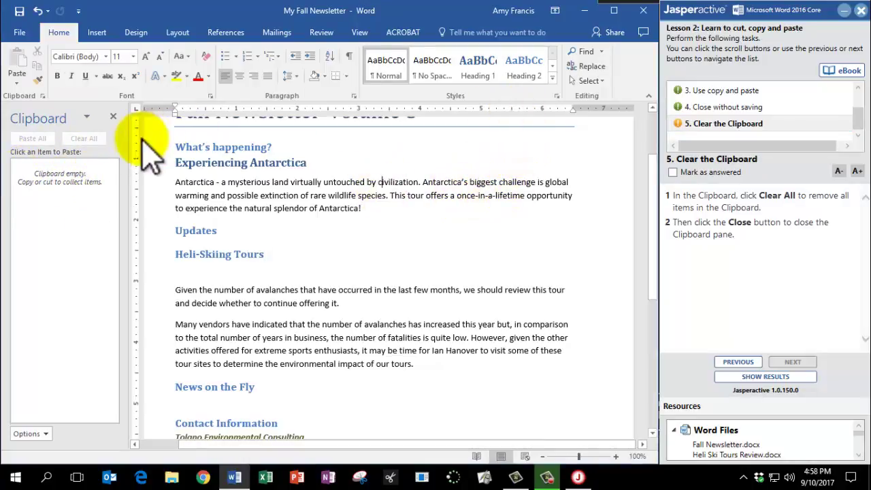
click(113, 117)
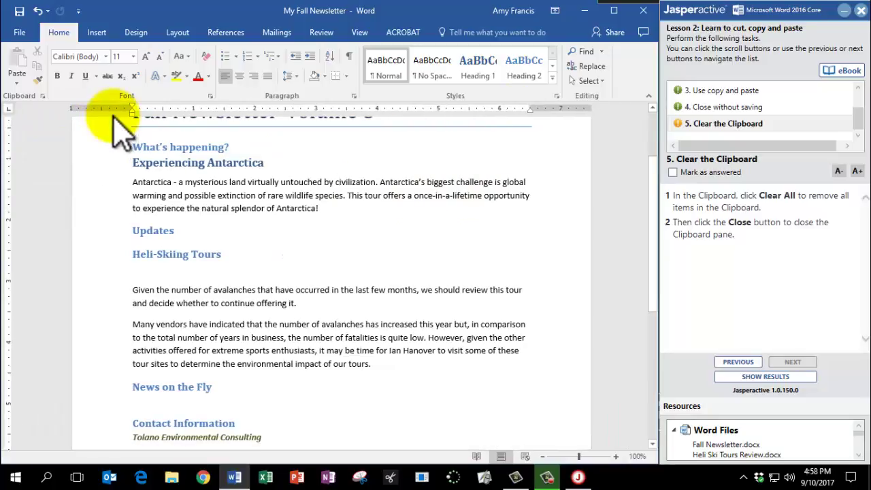
click(673, 172)
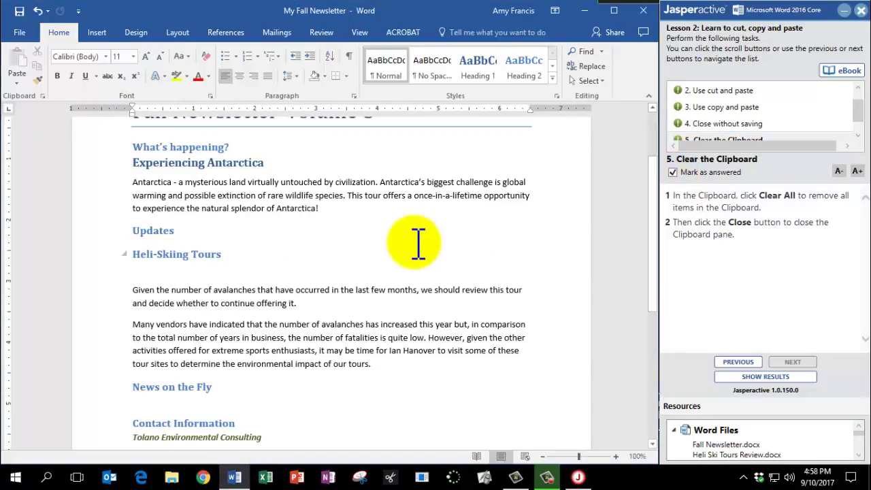
Submit the exercise to show the Jasperactive performance results: all 5 tasks correct at 100%
click(776, 378)
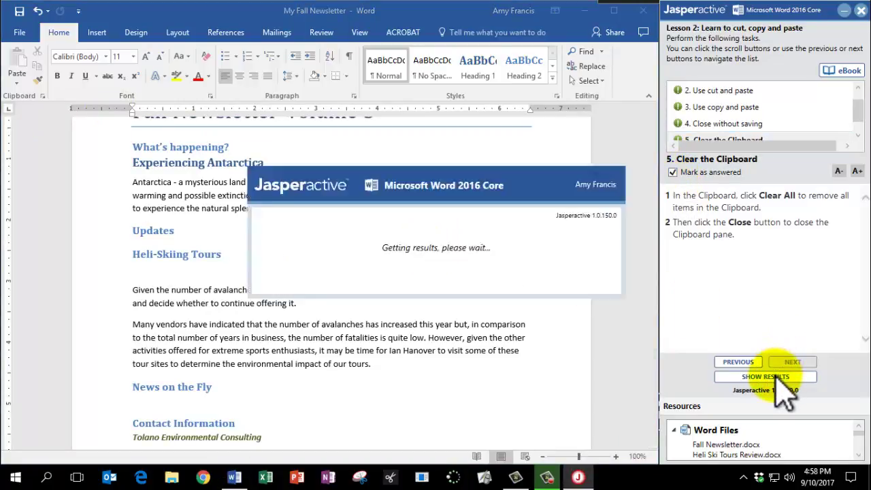
click(460, 289)
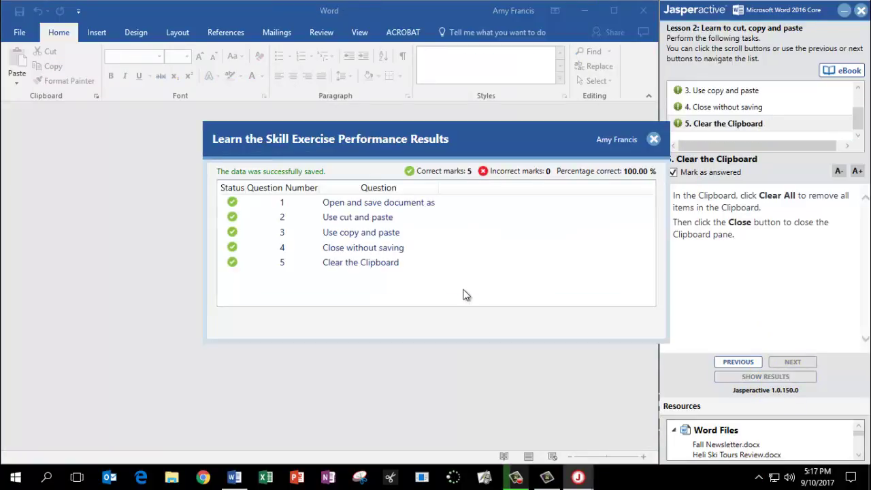